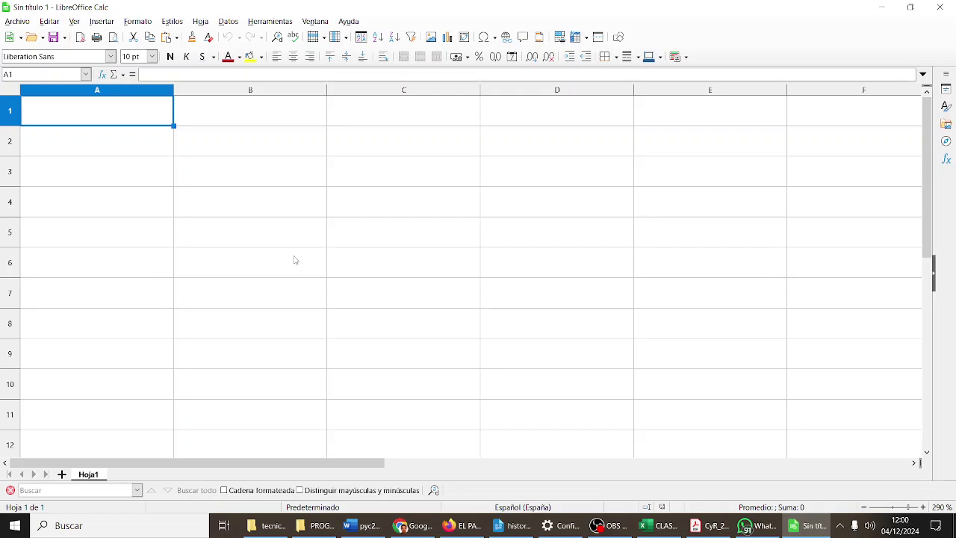
Enter the header BASE in A1 and the value 2 in A2
{"action": "type", "text": "BASE"}
{"action": "key", "text": "Return"}
{"action": "type", "text": "2"}
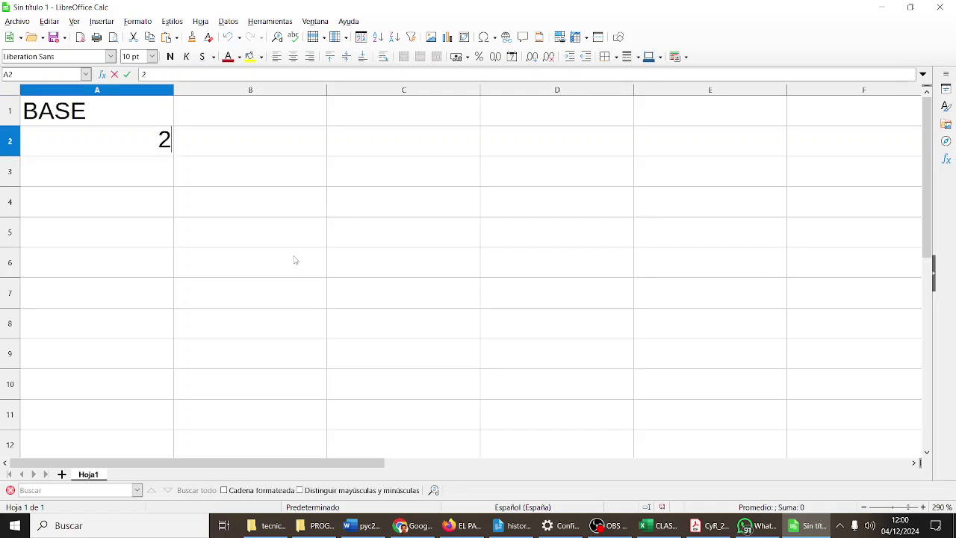
{"action": "left_click", "coordinate": [155, 237]}
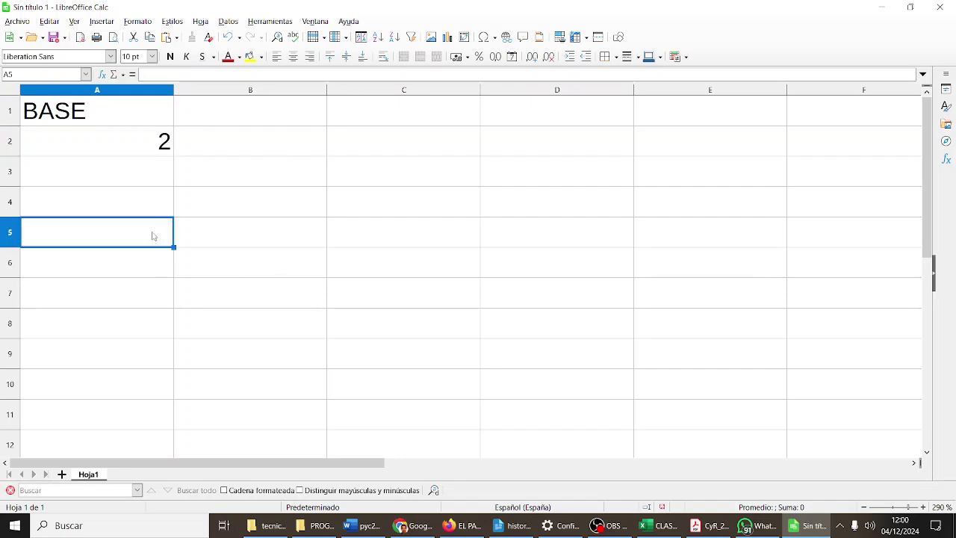
Try to fill the base value from A2 down to A10
{"action": "left_click", "coordinate": [161, 155]}
{"action": "left_click_drag", "start_coordinate": [172, 158], "coordinate": [180, 393]}
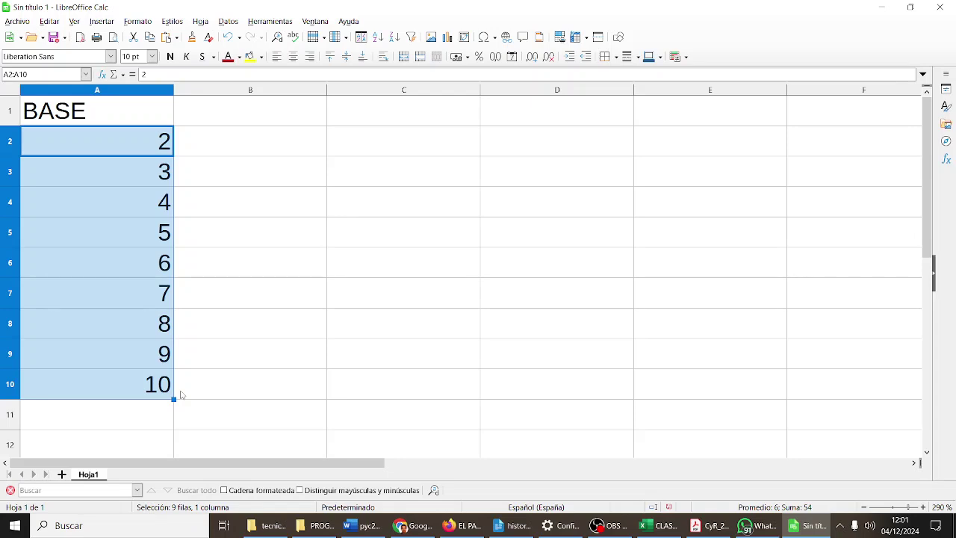
Set A3 to 2 and clear the filled values in A4:A10
{"action": "left_click", "coordinate": [129, 172]}
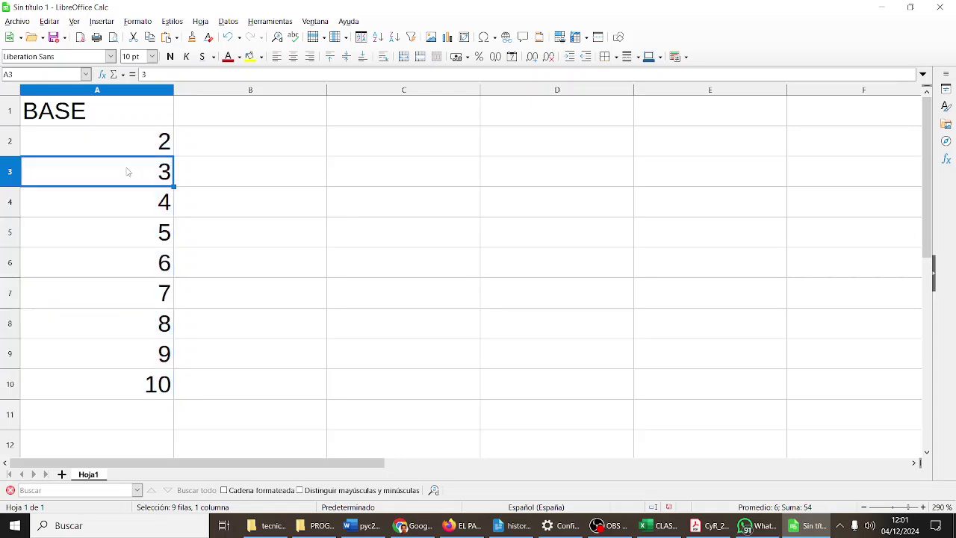
{"action": "type", "text": "2"}
{"action": "left_click_drag", "start_coordinate": [147, 203], "coordinate": [157, 383]}
{"action": "key", "text": "Delete"}
{"action": "left_click", "coordinate": [150, 180]}
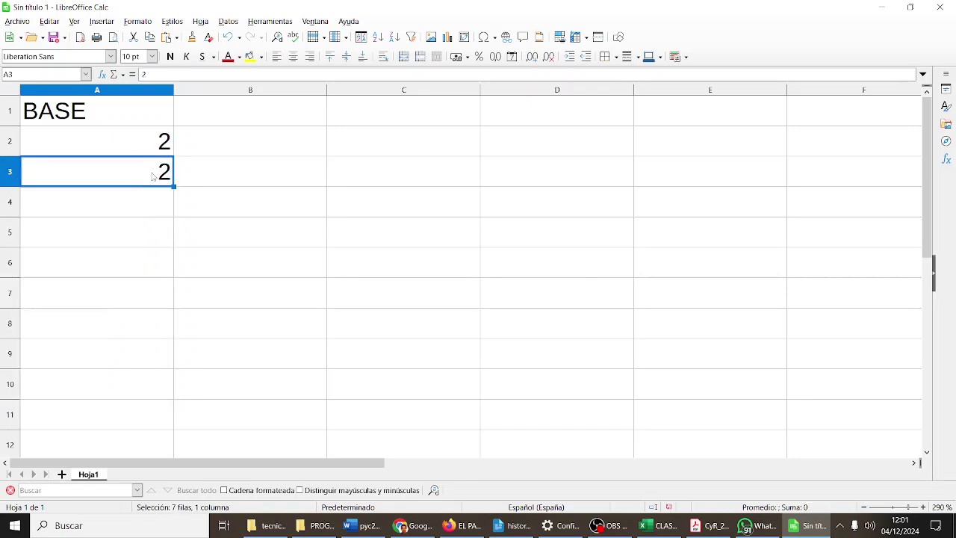
{"action": "left_click_drag", "start_coordinate": [173, 186], "coordinate": [175, 220]}
{"action": "key", "text": "ctrl+z"}
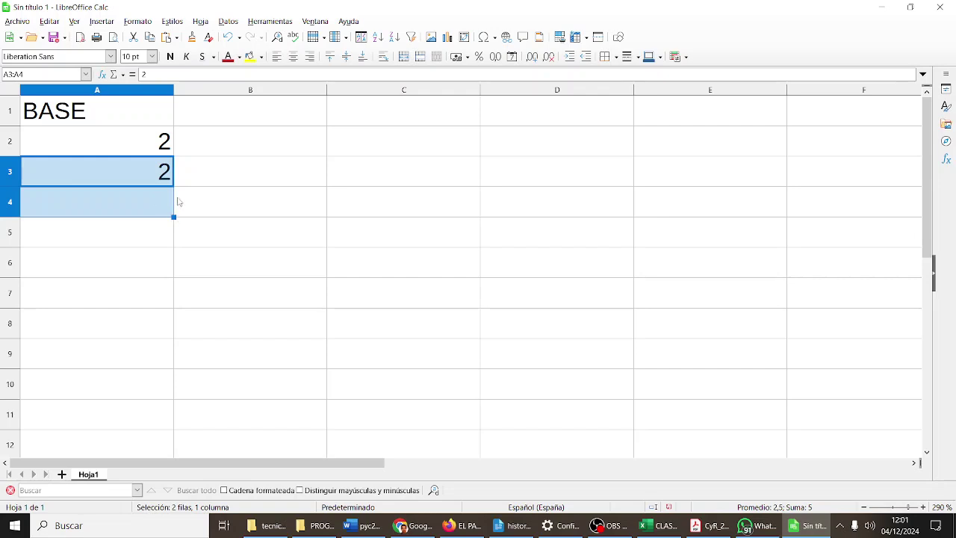
Fill the constant base 2 from A2:A3 down to A11
{"action": "left_click_drag", "start_coordinate": [163, 150], "coordinate": [177, 274]}
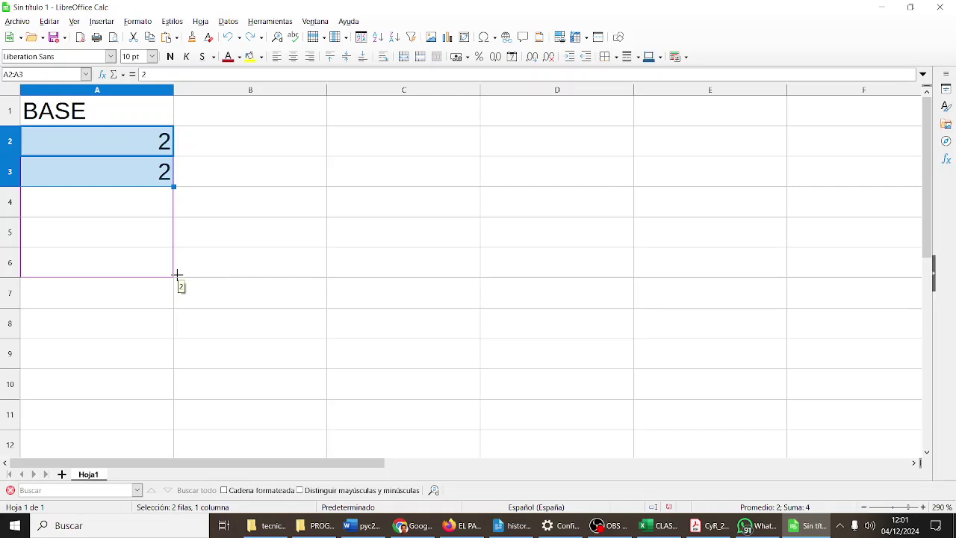
{"action": "left_click_drag", "start_coordinate": [177, 275], "coordinate": [177, 422]}
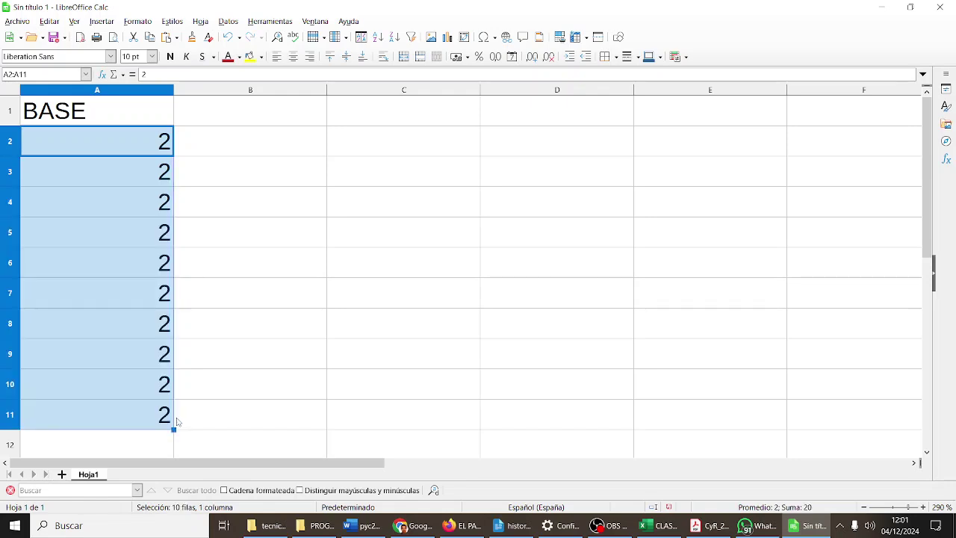
Enter 1 in B2 and fill the series down to 10 in B11
{"action": "left_click", "coordinate": [272, 140]}
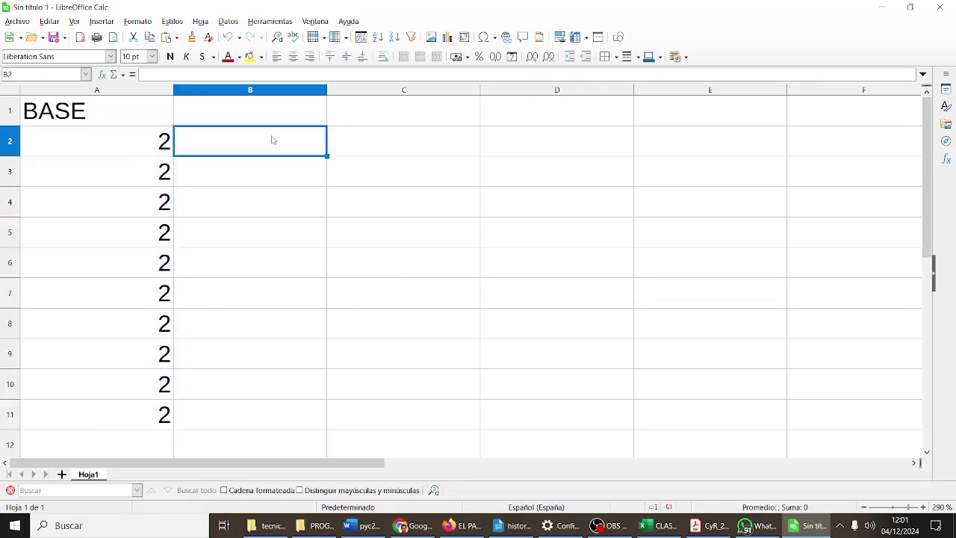
{"action": "type", "text": "1"}
{"action": "key", "text": "Return"}
{"action": "left_click", "coordinate": [275, 145]}
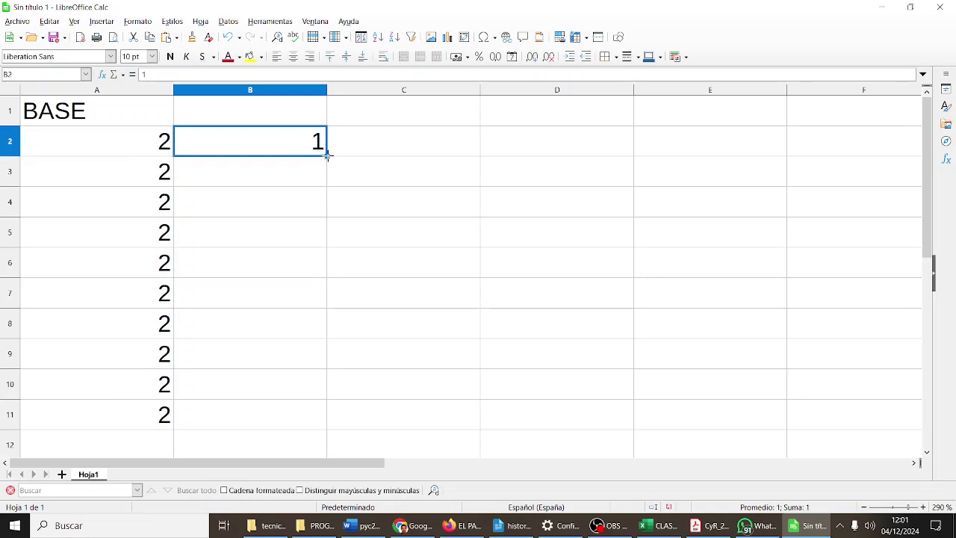
{"action": "left_click_drag", "start_coordinate": [327, 154], "coordinate": [316, 419]}
Enter the formula =POTENCIA(A2;B2) in C2 and fill it down to C11
{"action": "left_click", "coordinate": [381, 148]}
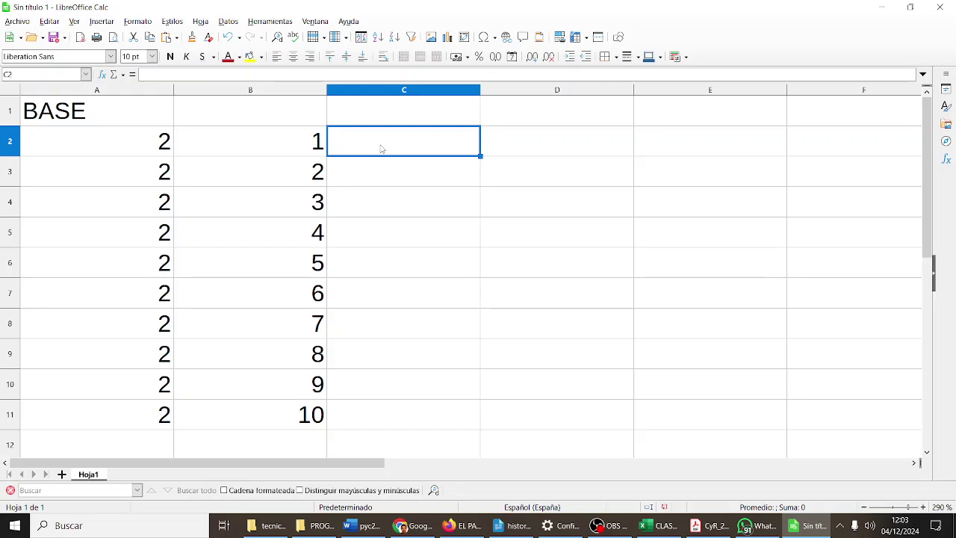
{"action": "type", "text": "=POTENCIA("}
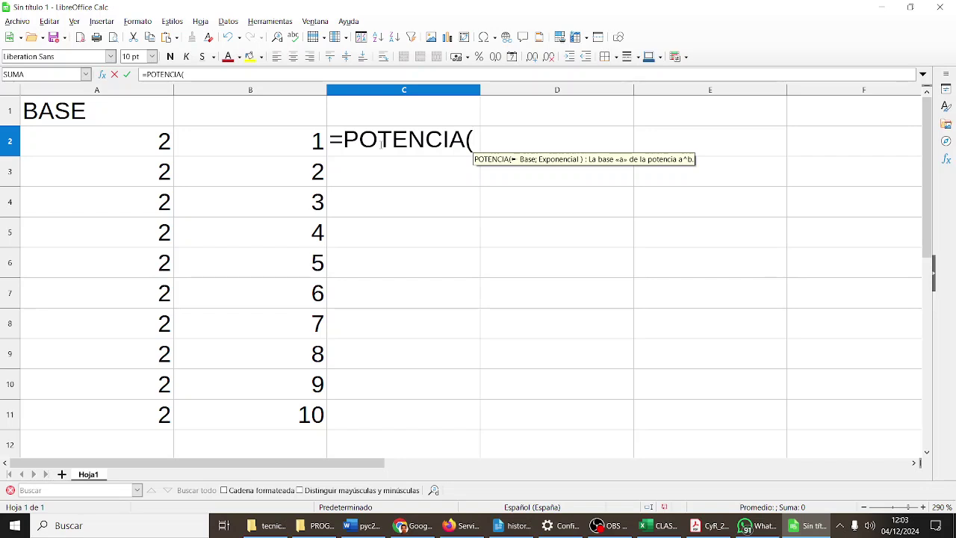
{"action": "left_click", "coordinate": [104, 135]}
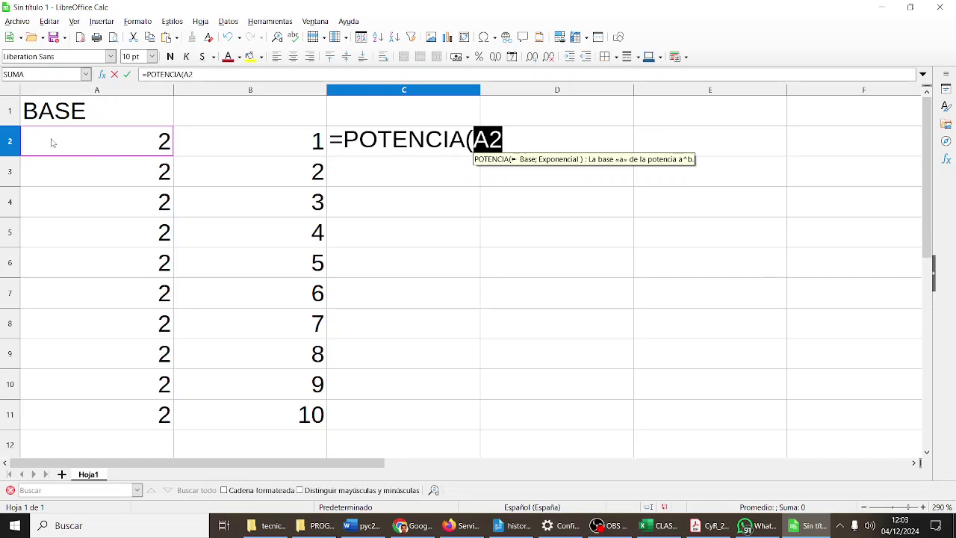
{"action": "type", "text": ";"}
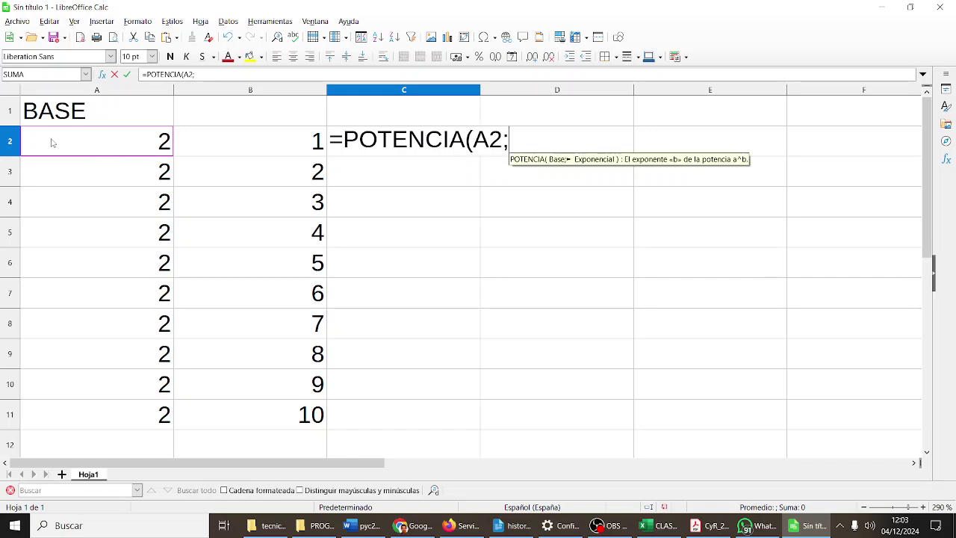
{"action": "left_click", "coordinate": [200, 148]}
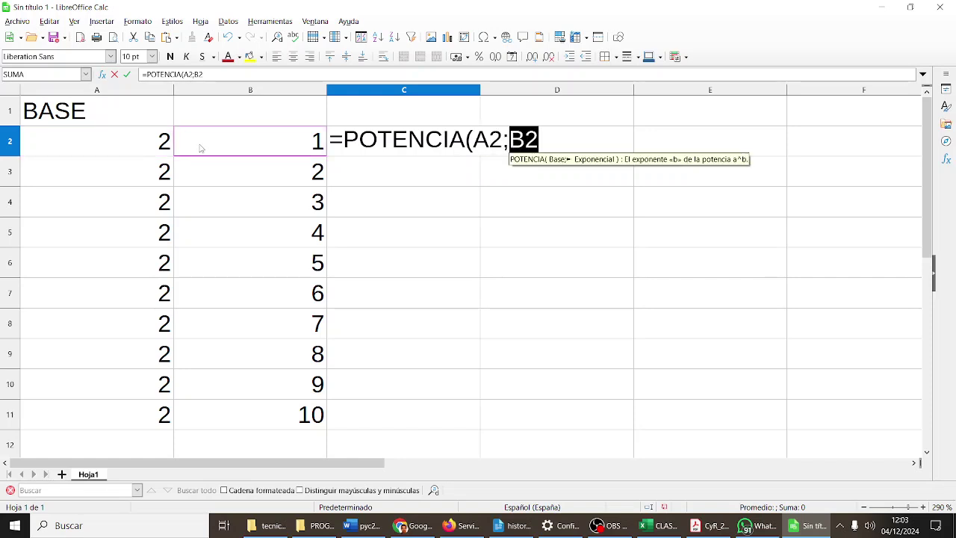
{"action": "type", "text": ")"}
{"action": "key", "text": "Return"}
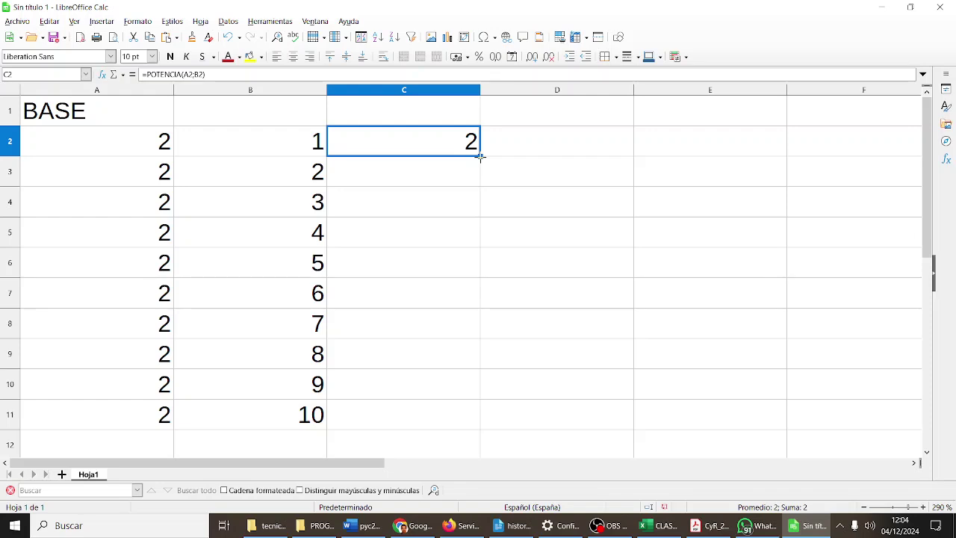
{"action": "left_click_drag", "start_coordinate": [481, 157], "coordinate": [480, 427]}
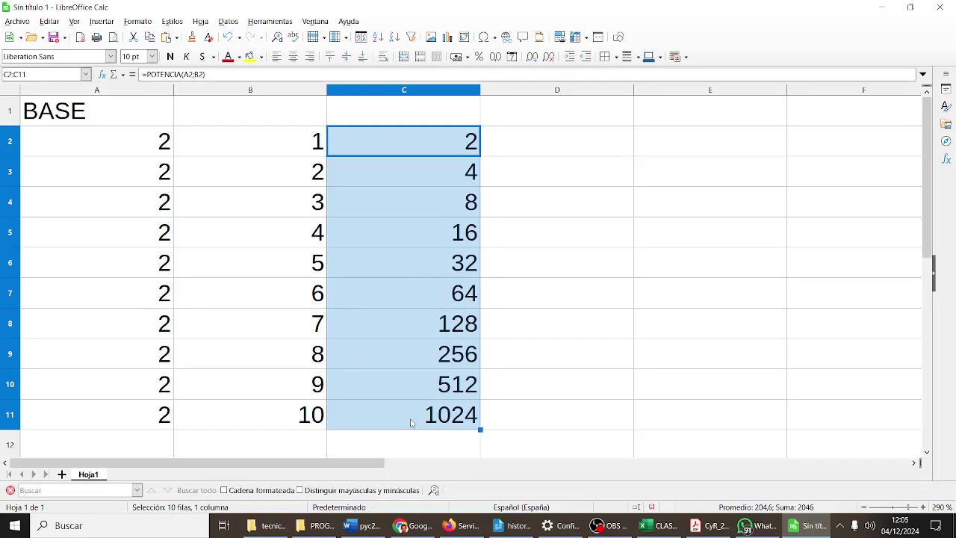
{"action": "scroll", "coordinate": [314, 359], "scroll_direction": "down", "scroll_amount": 1}
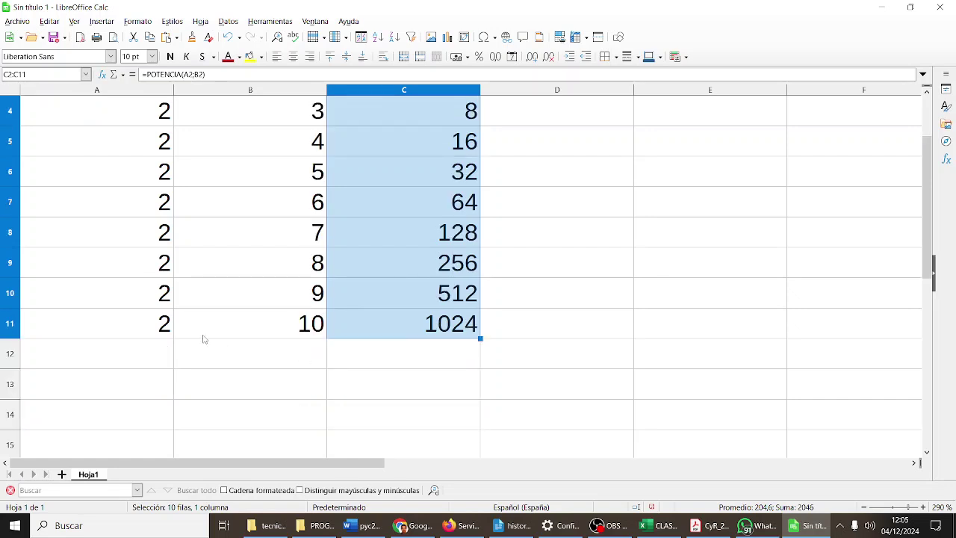
{"action": "left_click", "coordinate": [152, 330]}
{"action": "left_click_drag", "start_coordinate": [174, 345], "coordinate": [174, 424]}
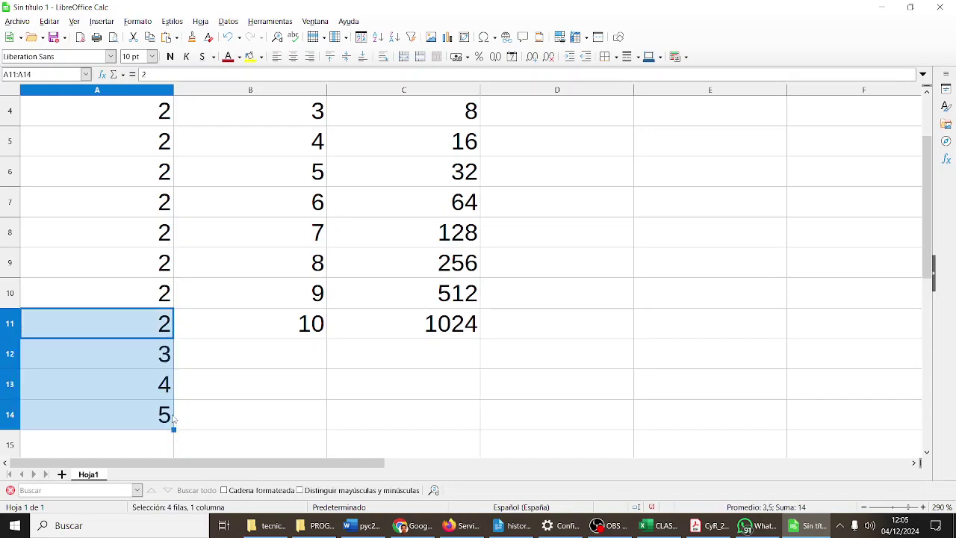
{"action": "key", "text": "ctrl+z"}
Extend the constant base 2 down to A18 and continue the exponent series from B11 to 17 in B18
{"action": "left_click_drag", "start_coordinate": [154, 302], "coordinate": [162, 425]}
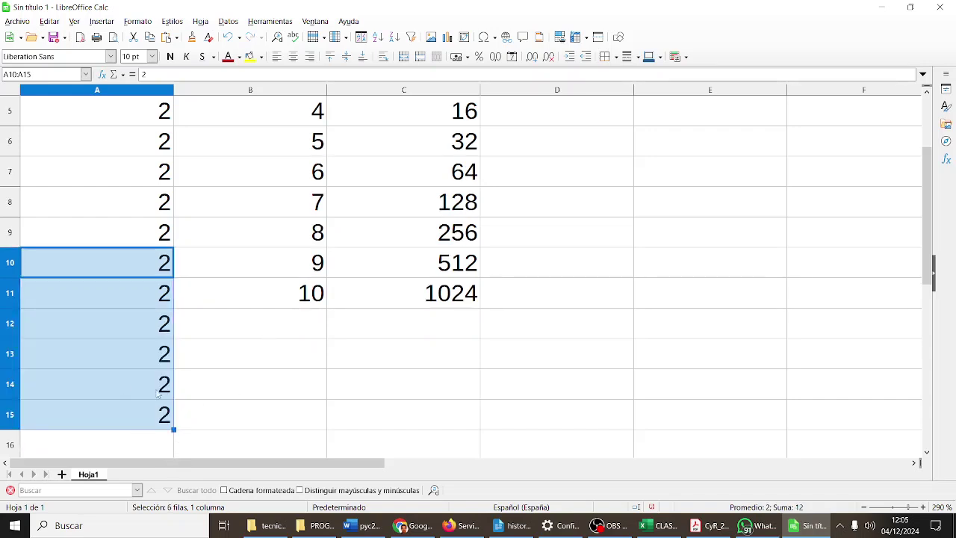
{"action": "mouse_move", "coordinate": [159, 386]}
{"action": "left_mouse_down"}
{"action": "mouse_move", "coordinate": [142, 386]}
{"action": "mouse_move", "coordinate": [147, 419]}
{"action": "mouse_move", "coordinate": [182, 438]}
{"action": "mouse_move", "coordinate": [167, 387]}
{"action": "left_mouse_up"}
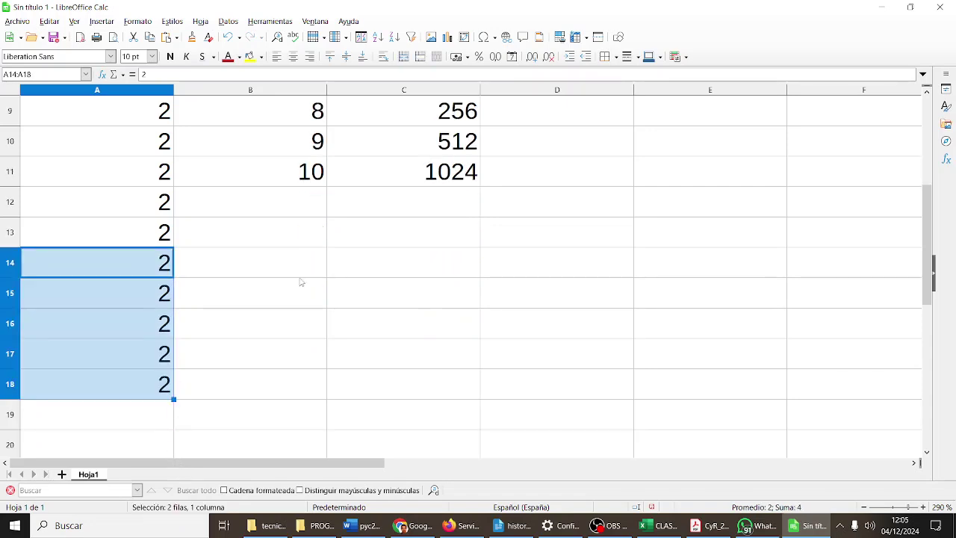
{"action": "left_click", "coordinate": [319, 149]}
{"action": "left_click_drag", "start_coordinate": [326, 156], "coordinate": [323, 358]}
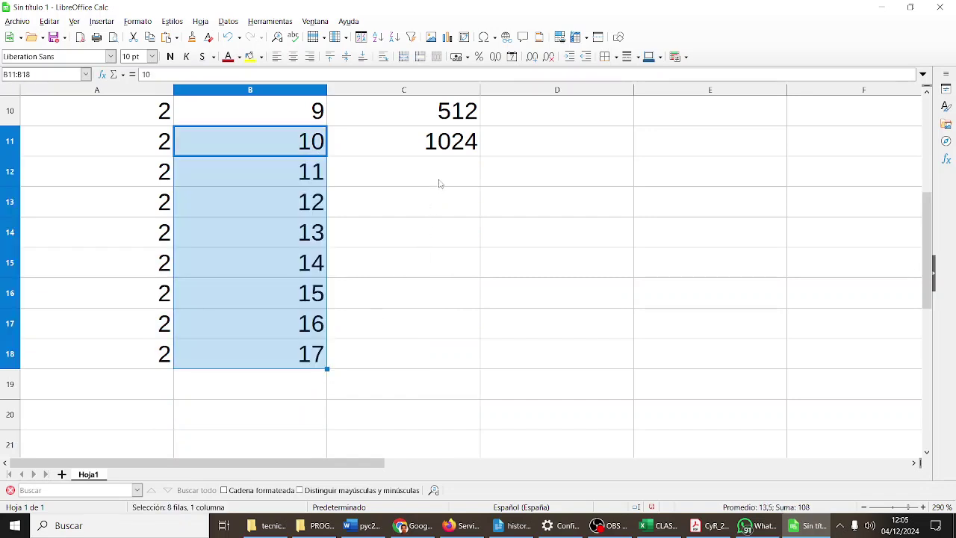
Fill the POTENCIA formula from C11 down to C18
{"action": "left_click", "coordinate": [451, 151]}
{"action": "left_click_drag", "start_coordinate": [479, 156], "coordinate": [480, 366]}
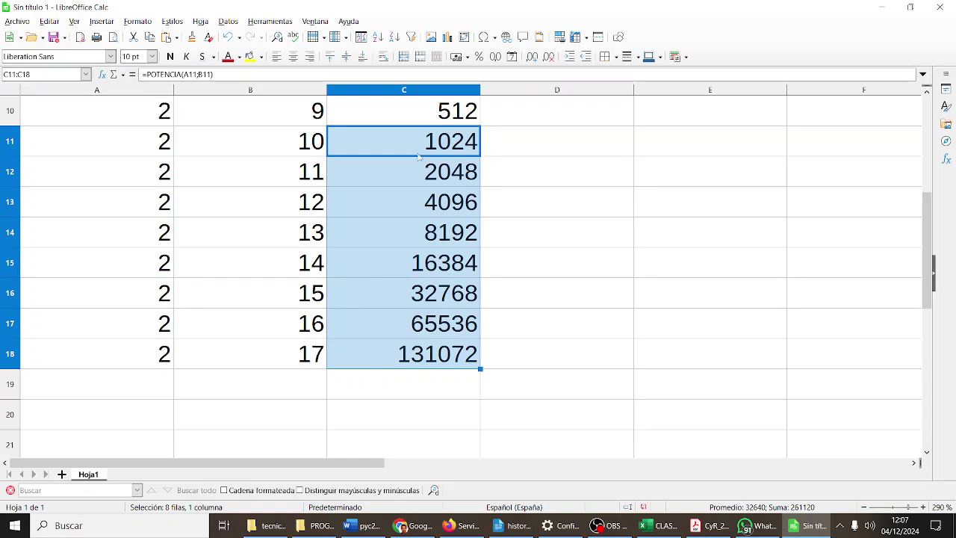
Narrow column D to roughly half its width and select cell E2
{"action": "scroll", "coordinate": [614, 132], "scroll_direction": "up", "scroll_amount": 3}
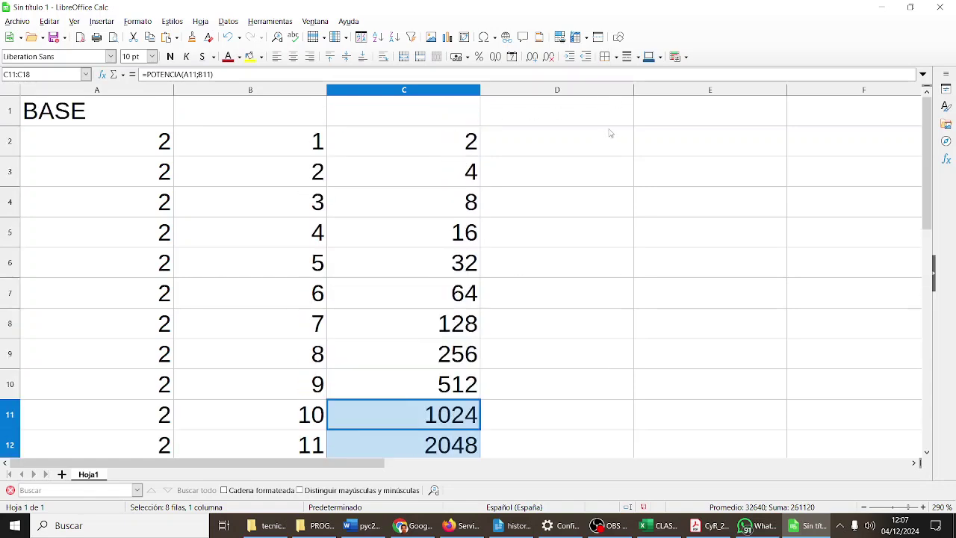
{"action": "left_click_drag", "start_coordinate": [634, 89], "coordinate": [565, 90]}
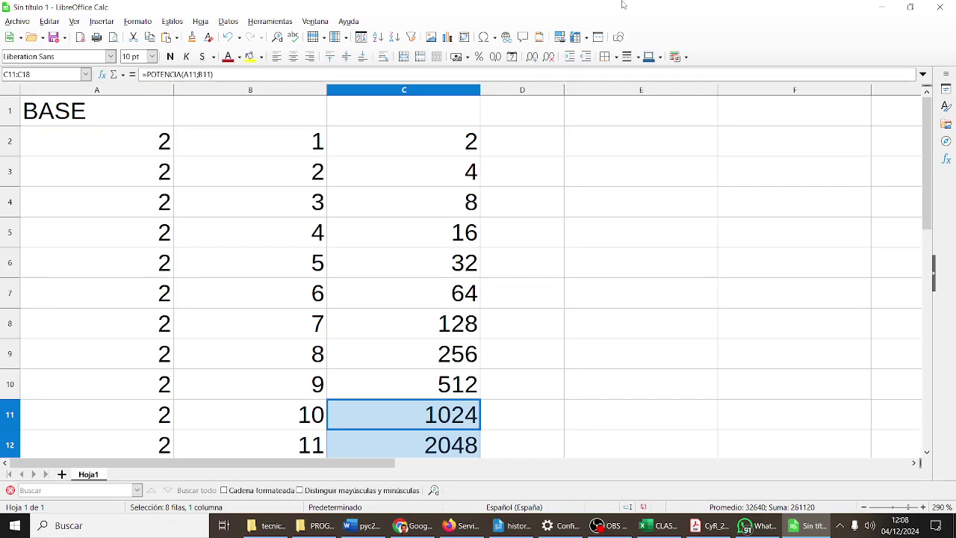
{"action": "left_click", "coordinate": [620, 142]}
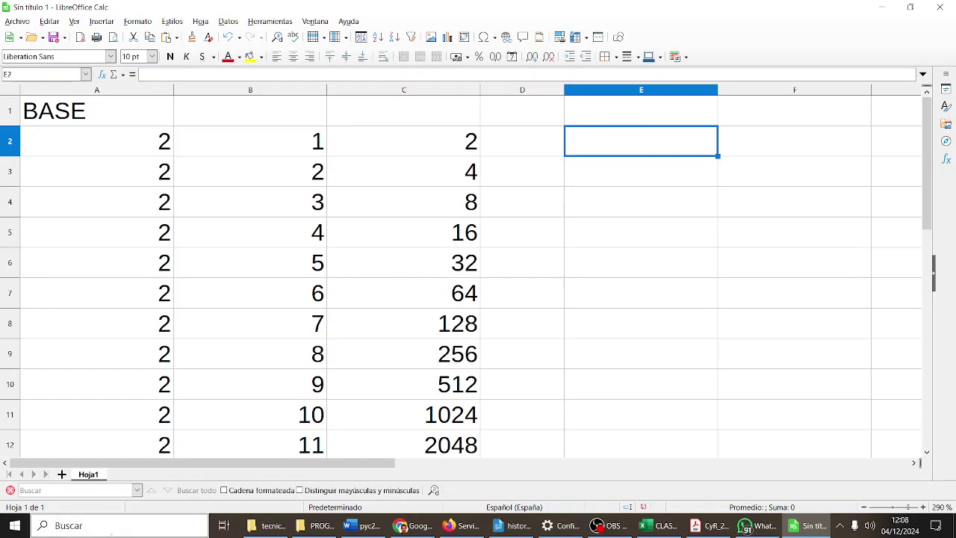
Add a second sheet and enter the headers BASE, EXPONENTE and RESULTADO in A1:C1
{"action": "left_click", "coordinate": [62, 474]}
{"action": "type", "text": "BASE"}
{"action": "key", "text": "Tab"}
{"action": "type", "text": "EXPONENTE"}
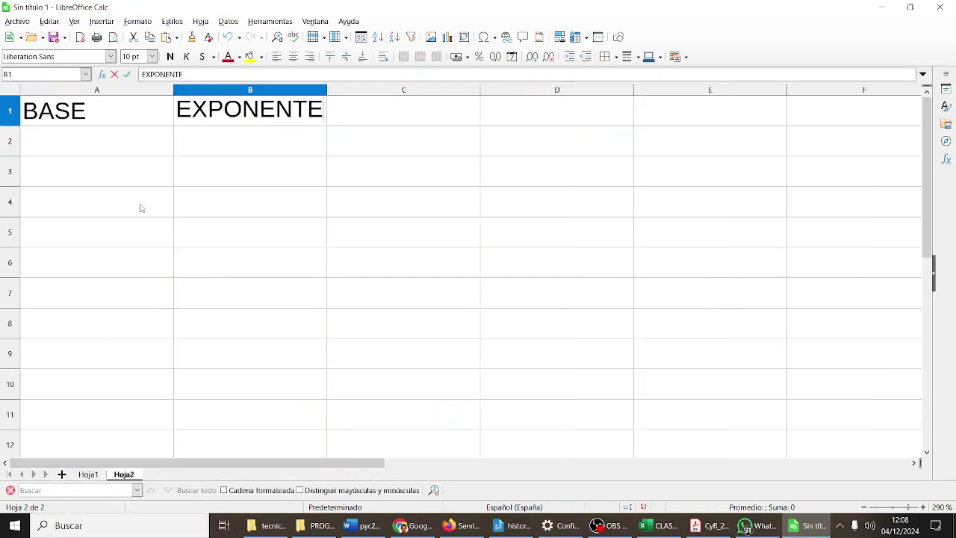
{"action": "key", "text": "Tab"}
{"action": "type", "text": "RESULTADO"}
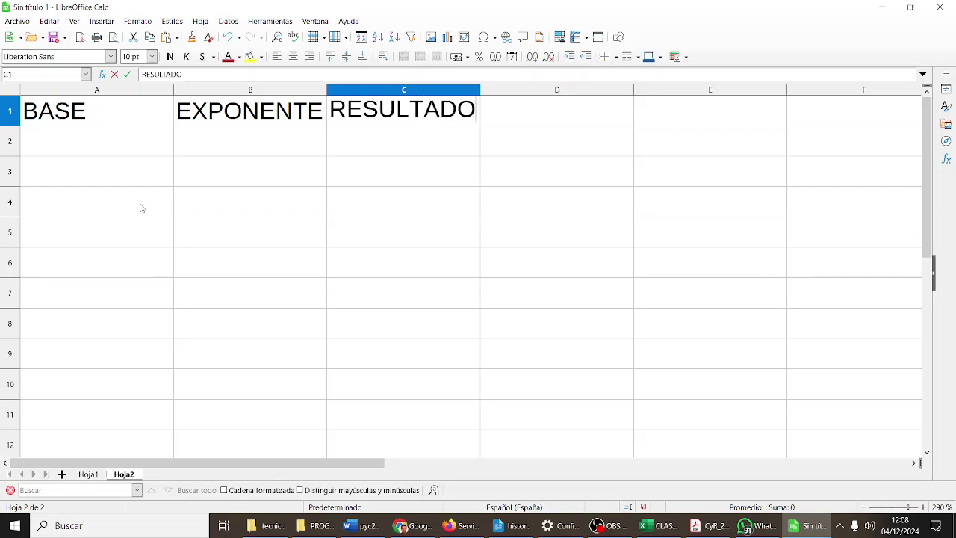
{"action": "key", "text": "Return"}
Enter 2 in A2 and A3 of the new sheet and fill the constant base down to A18
{"action": "key", "text": "Left"}
{"action": "type", "text": "2"}
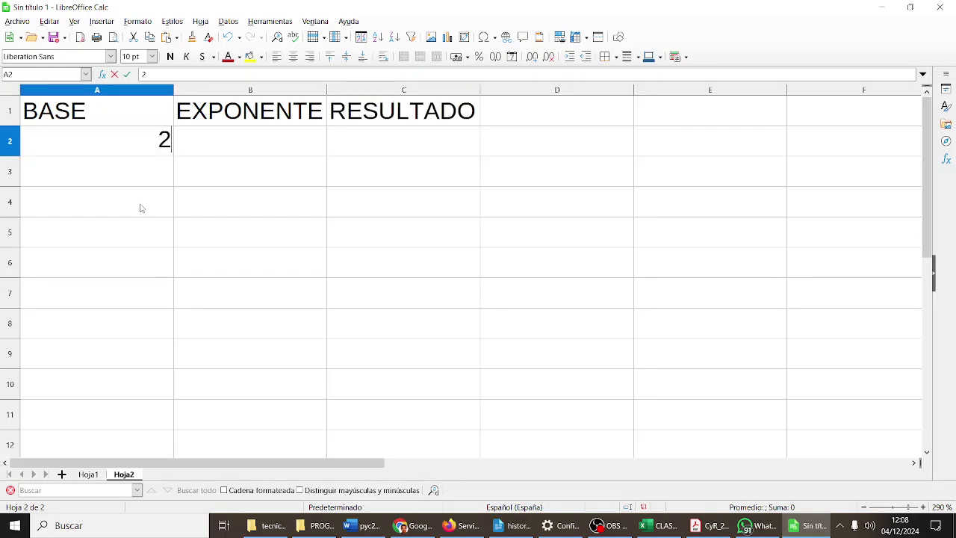
{"action": "key", "text": "Return"}
{"action": "type", "text": "2"}
{"action": "key", "text": "Return"}
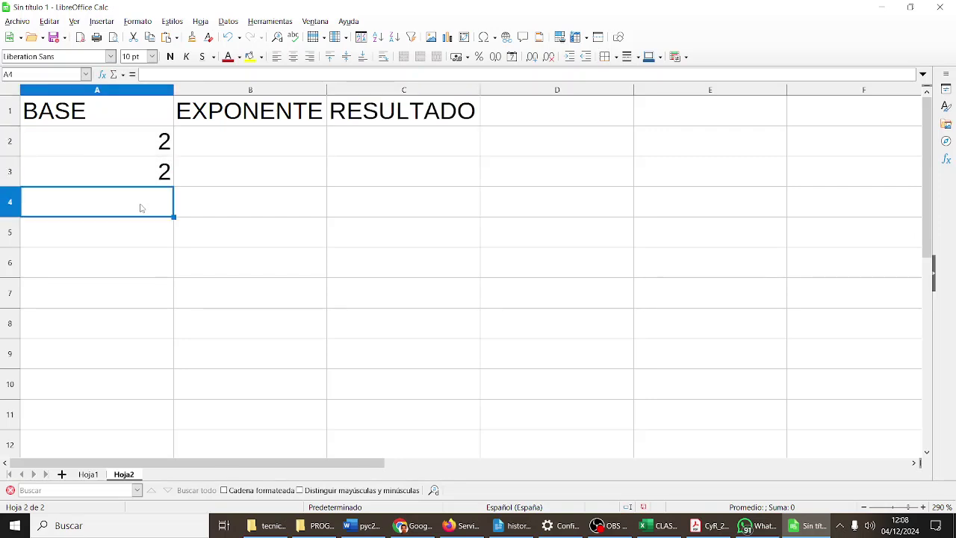
{"action": "left_click_drag", "start_coordinate": [147, 152], "coordinate": [148, 180]}
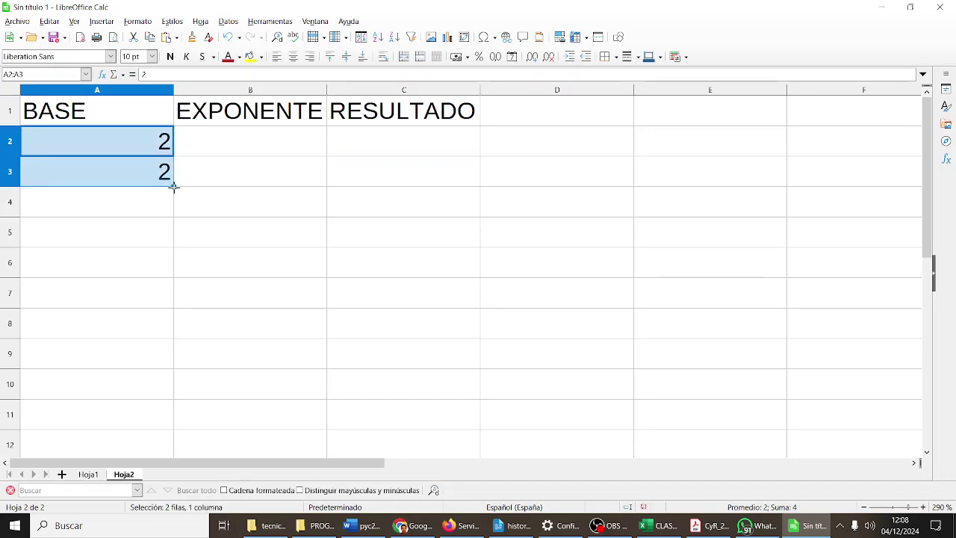
{"action": "left_click_drag", "start_coordinate": [174, 193], "coordinate": [158, 445]}
Enter 1 in B2 and fill the increasing exponent series down column B alongside the bases
{"action": "scroll", "coordinate": [207, 216], "scroll_direction": "up", "scroll_amount": 2}
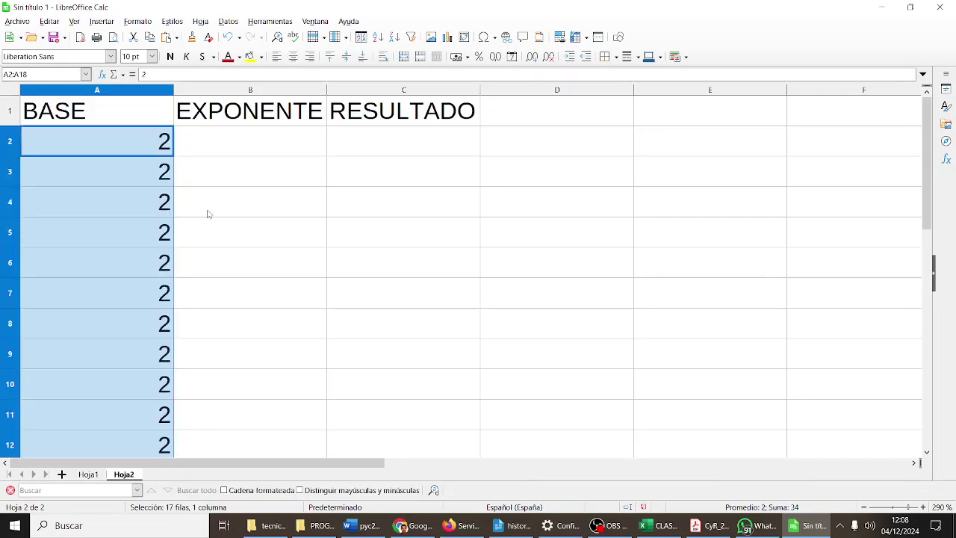
{"action": "left_click", "coordinate": [254, 135]}
{"action": "type", "text": "1"}
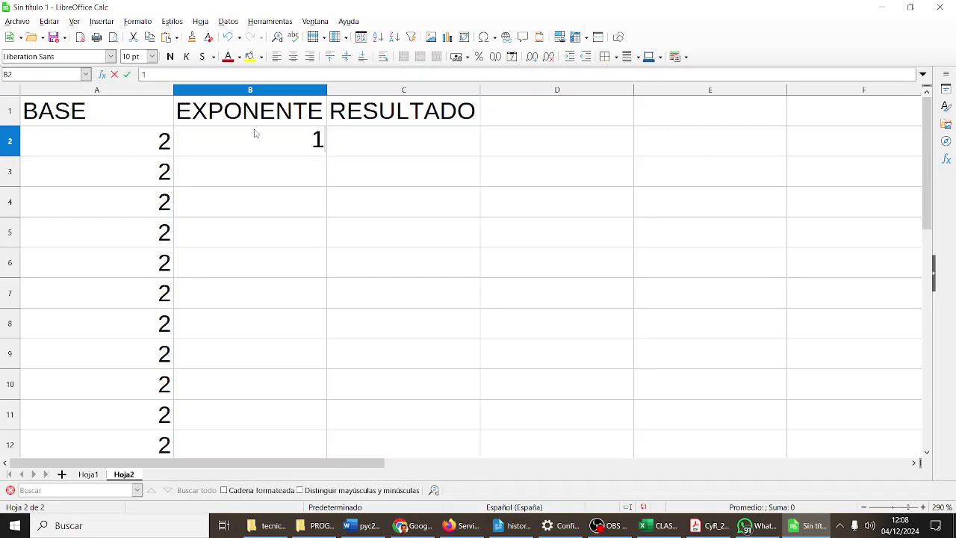
{"action": "key", "text": "Return"}
{"action": "left_click", "coordinate": [293, 145]}
{"action": "left_click_drag", "start_coordinate": [327, 156], "coordinate": [303, 349]}
Enter the formula =POTENCIA(A2;B2) in C2 to raise the base to its exponent
{"action": "scroll", "coordinate": [327, 263], "scroll_direction": "up", "scroll_amount": 4}
{"action": "left_click", "coordinate": [405, 150]}
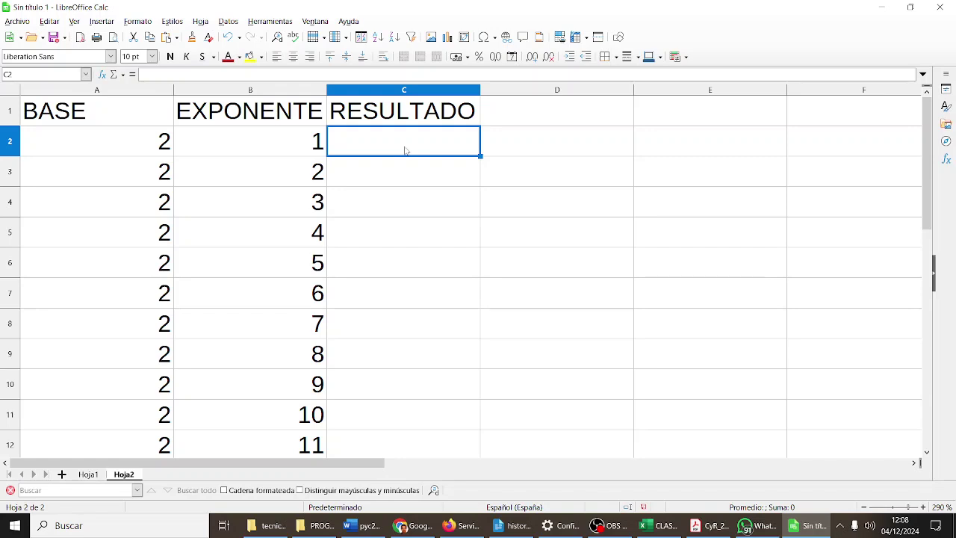
{"action": "type", "text": "="}
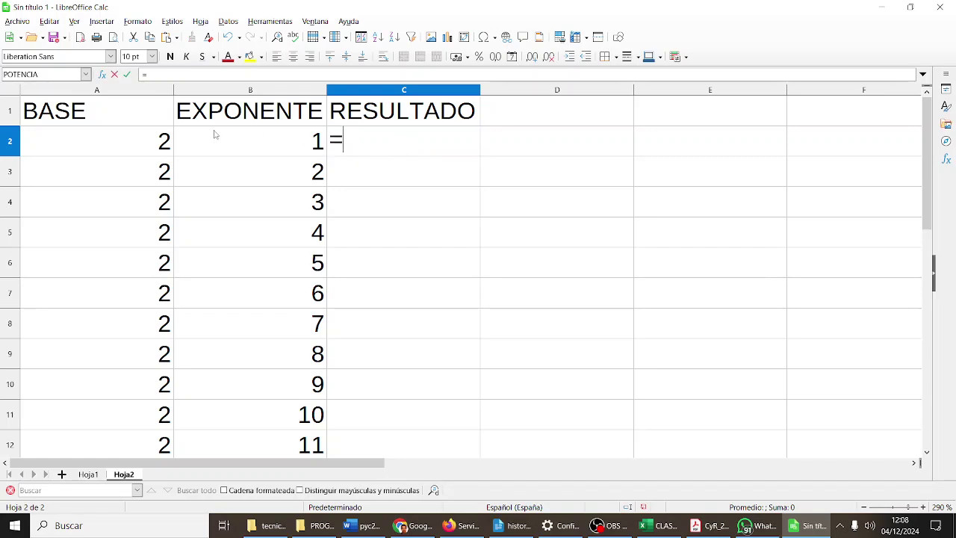
{"action": "type", "text": "POTENCIA("}
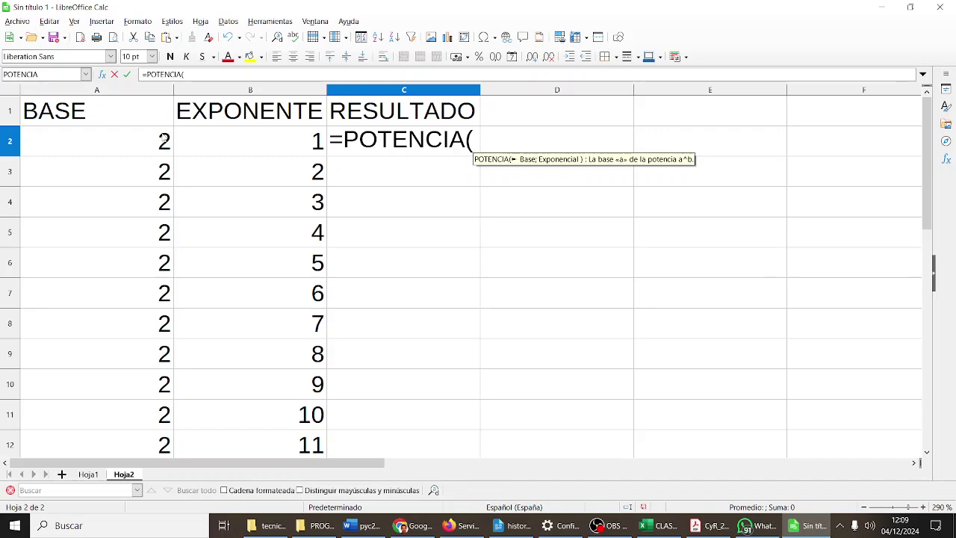
{"action": "left_click", "coordinate": [96, 151]}
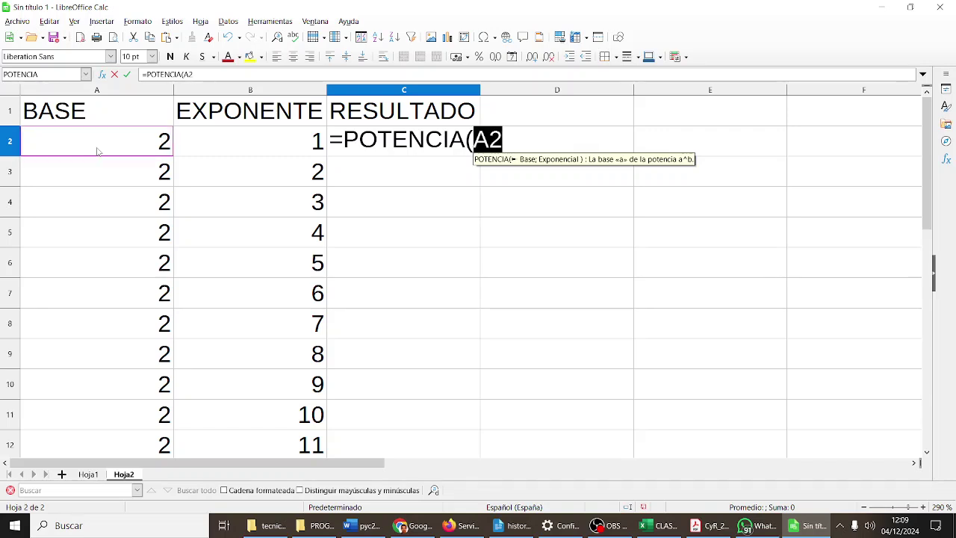
{"action": "type", "text": ";"}
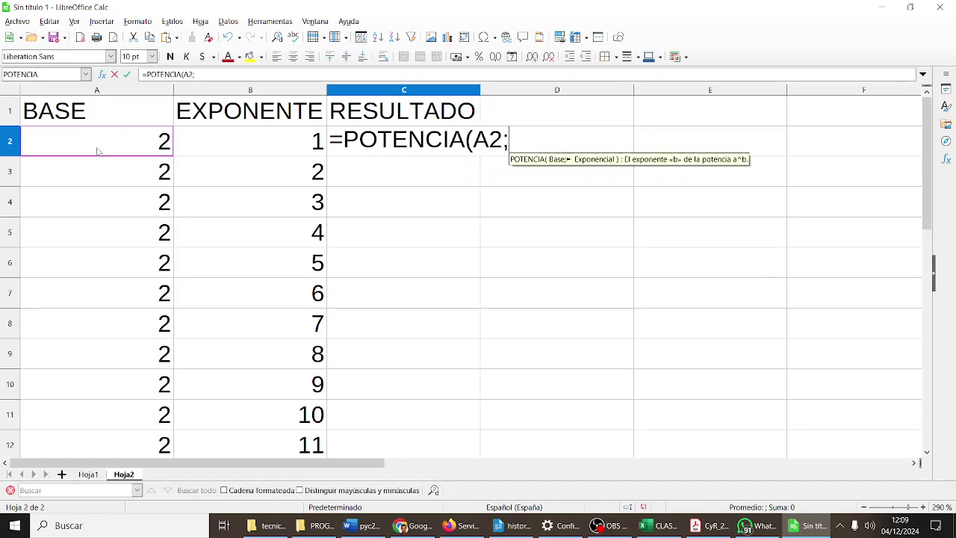
{"action": "left_click", "coordinate": [194, 151]}
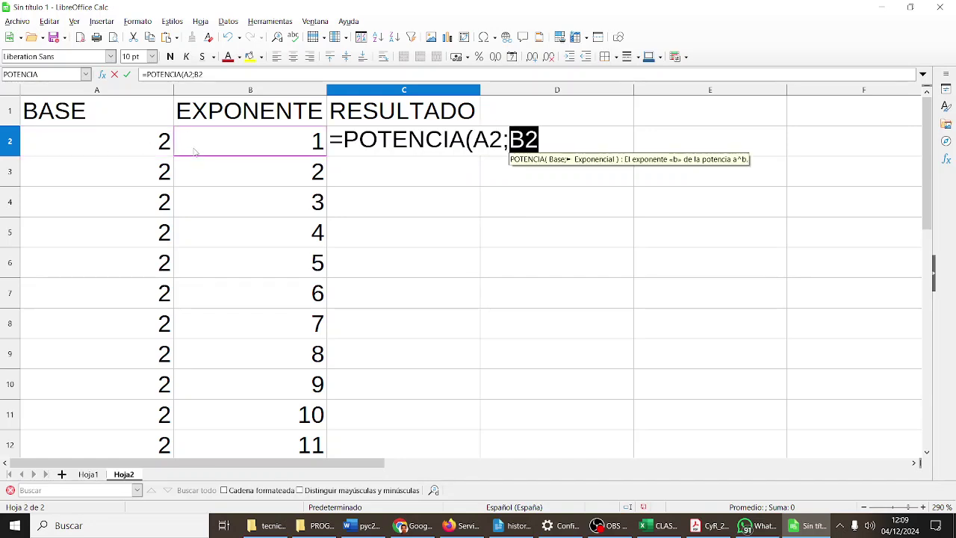
{"action": "type", "text": ")"}
{"action": "key", "text": "Return"}
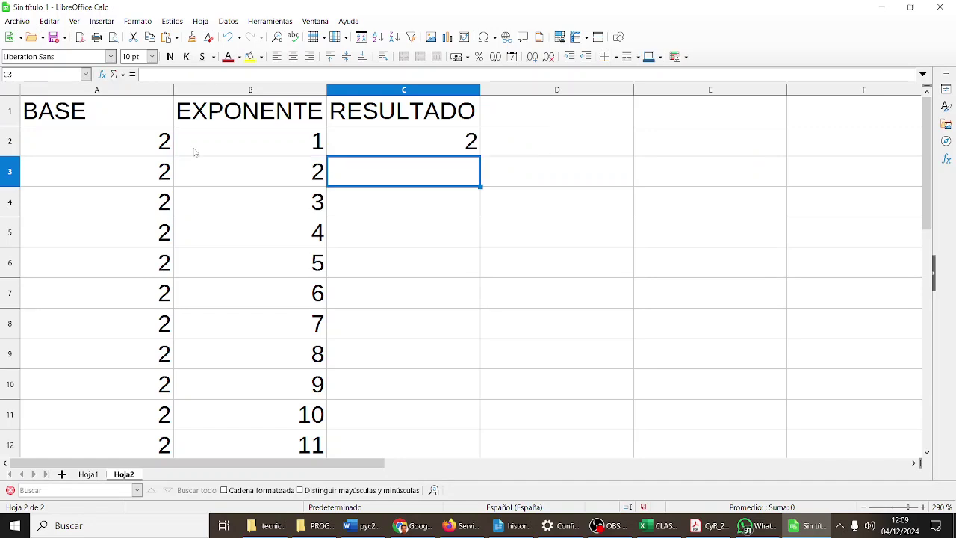
{"action": "type", "text": "=PO"}
{"action": "key", "text": "BackSpace"}
{"action": "key", "text": "BackSpace"}
{"action": "key", "text": "BackSpace"}
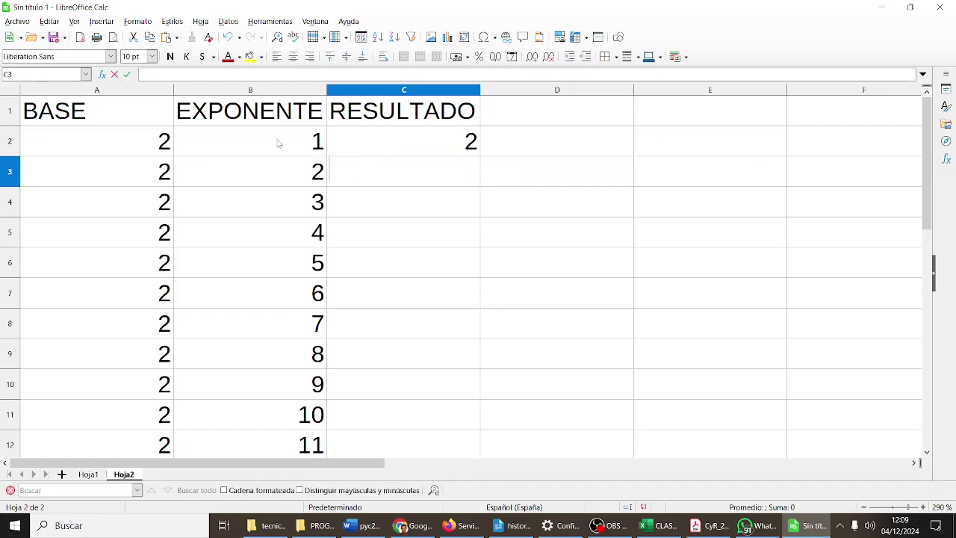
{"action": "left_click", "coordinate": [534, 193]}
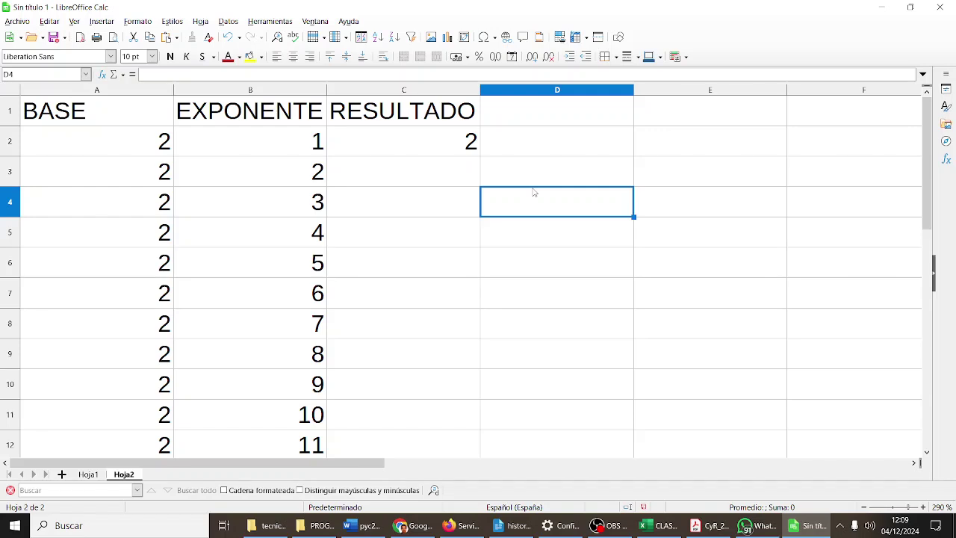
Fill the POTENCIA formula from C2 down the RESULTADO column to C18
{"action": "left_click", "coordinate": [475, 149]}
{"action": "left_click_drag", "start_coordinate": [480, 157], "coordinate": [450, 344]}
{"action": "scroll", "coordinate": [464, 241], "scroll_direction": "up", "scroll_amount": 3}
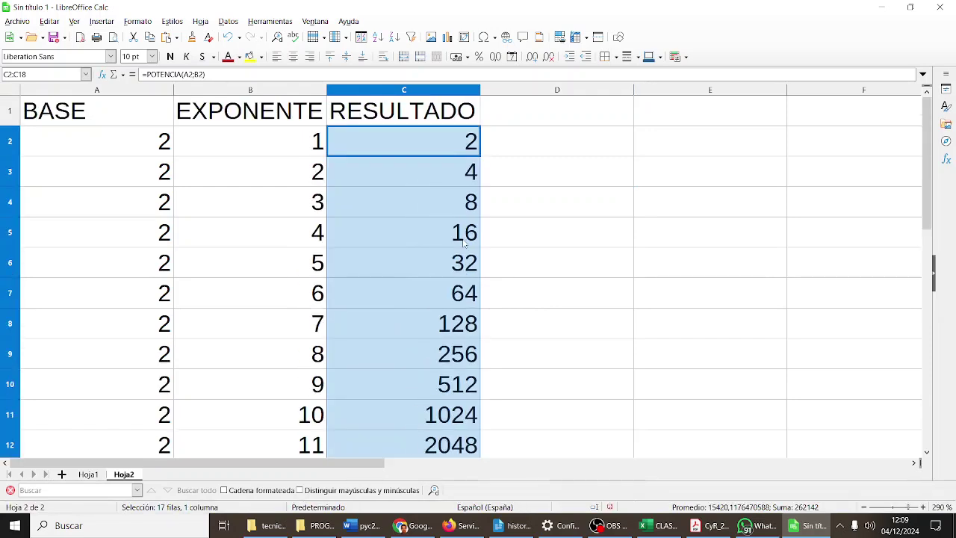